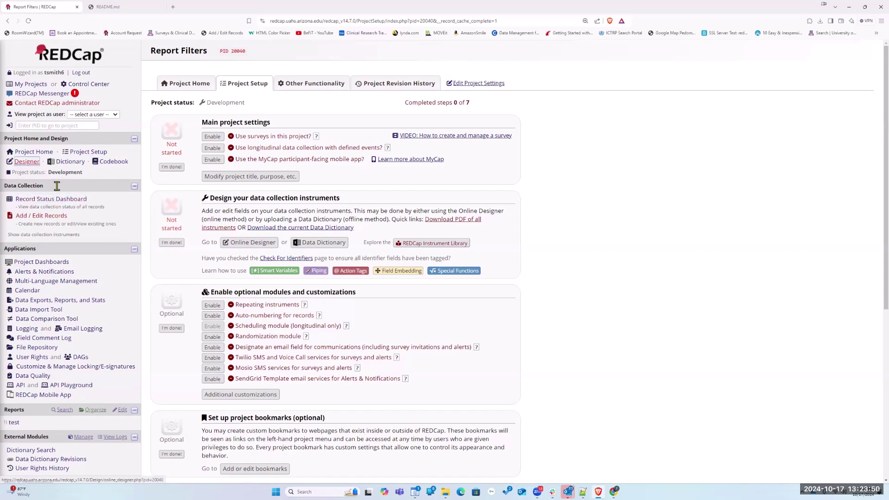
Review the project's record status dashboard and the external modules currently enabled in the project.
click(72, 200)
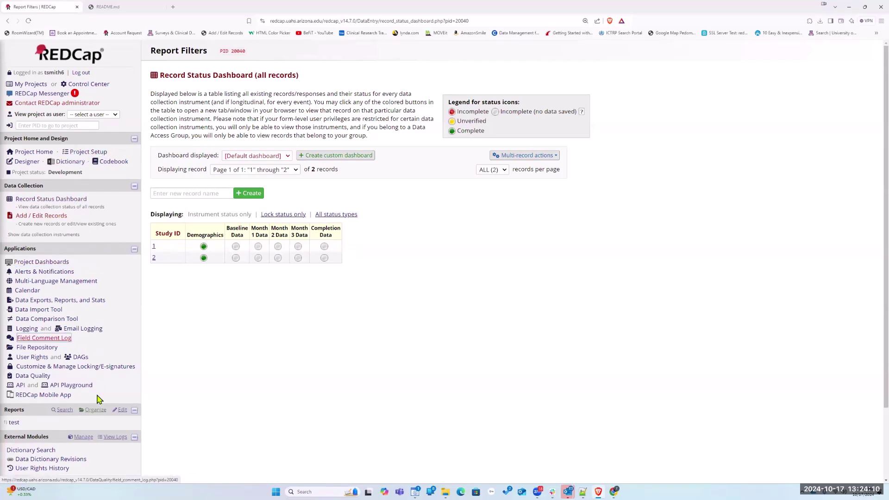
scroll(95, 310, down, 2)
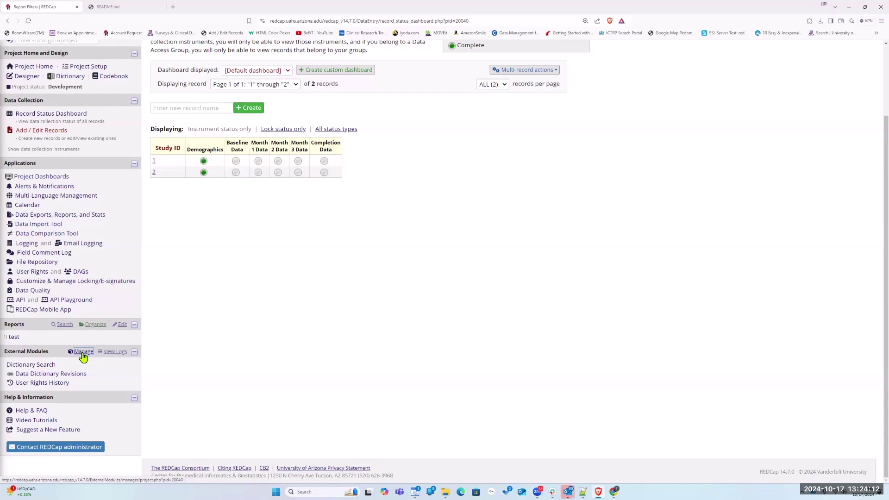
click(83, 353)
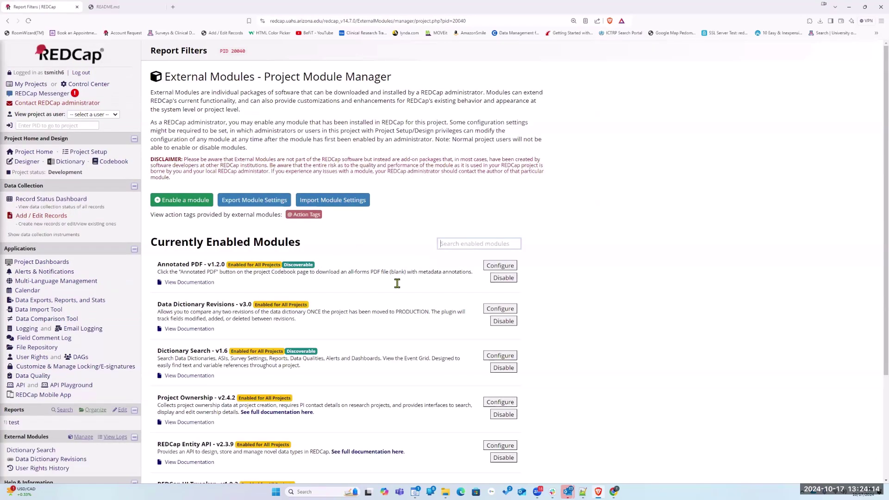
scroll(222, 394, down, 3)
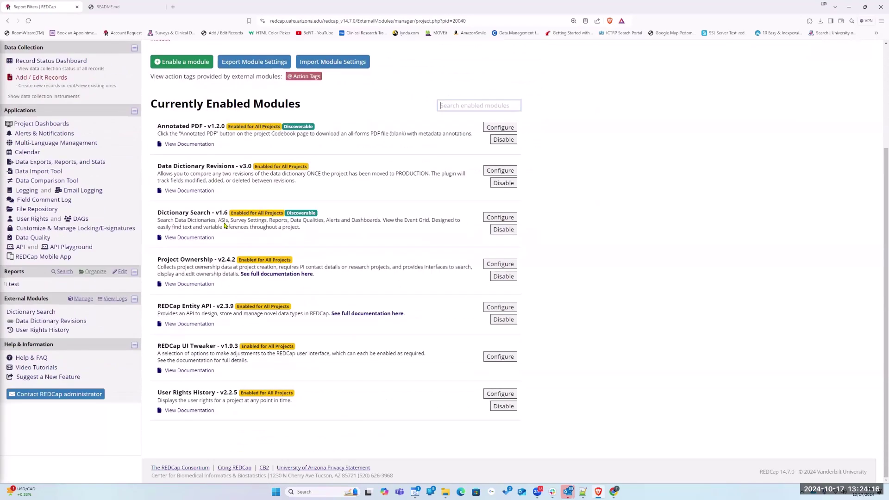
scroll(301, 180, up, 3)
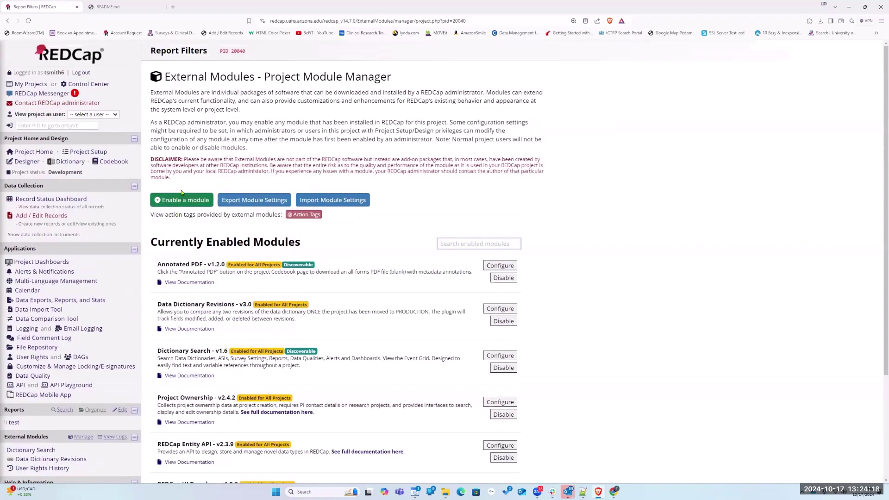
Search the available external modules for "report" and enable Report Filters v1.0.6 for the project.
click(179, 203)
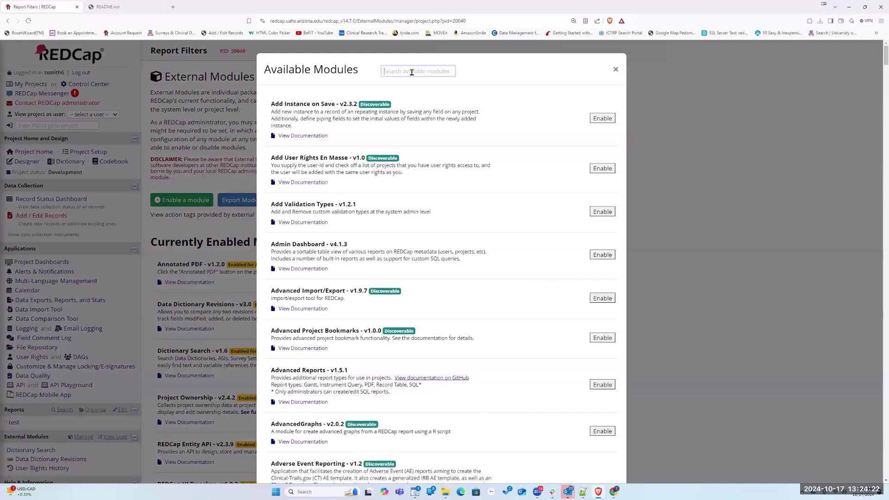
click(411, 72)
text(report)
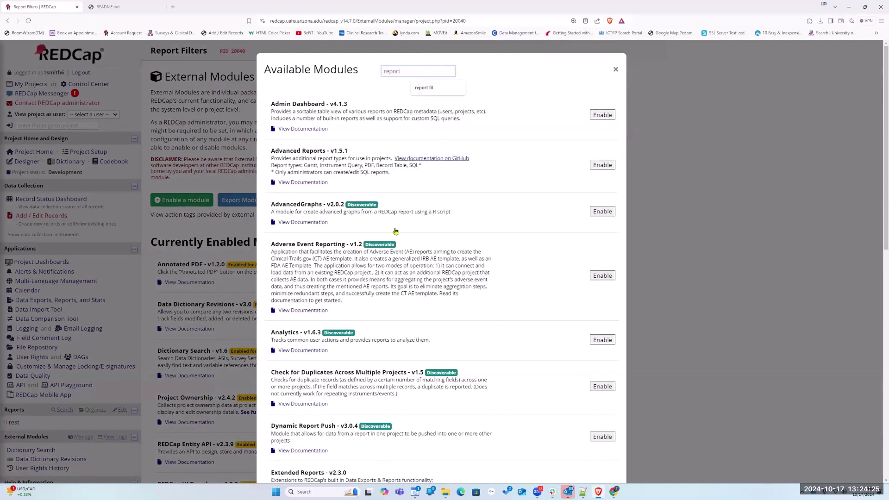
scroll(324, 310, down, 10)
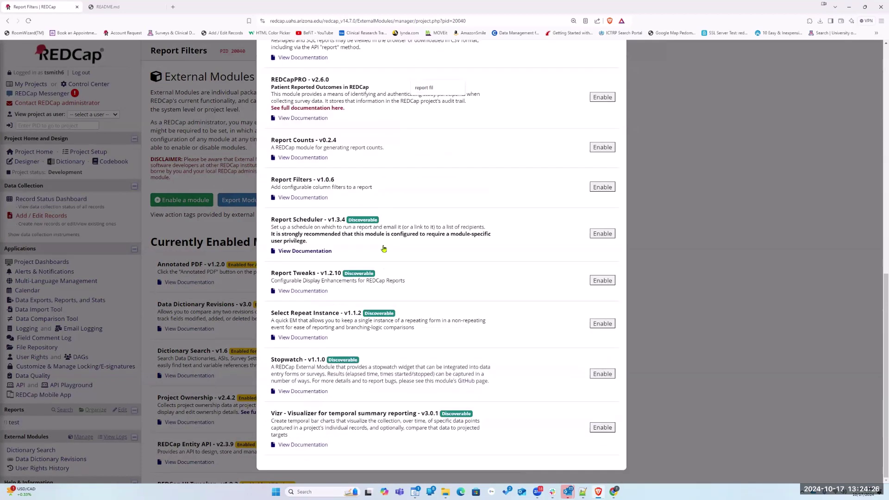
click(602, 187)
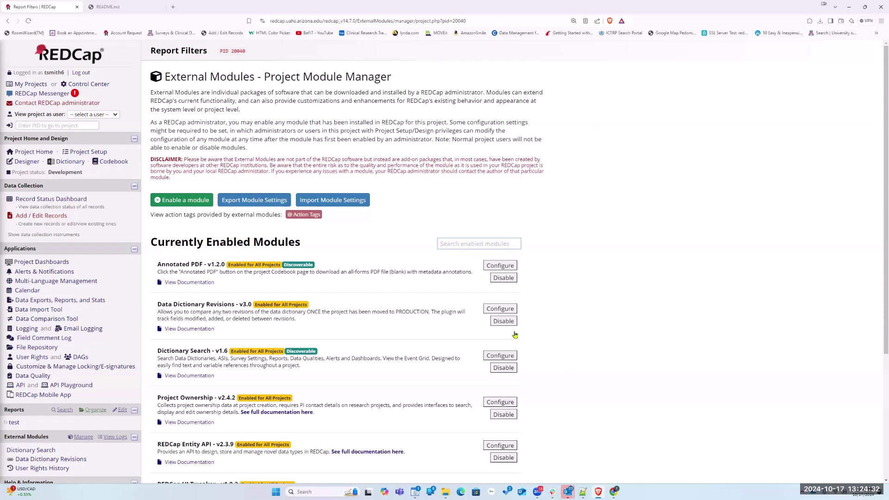
Read the Report Filters README in the other browser tab, covering filter setup, in-table filtering, report download and module compatibility.
click(123, 6)
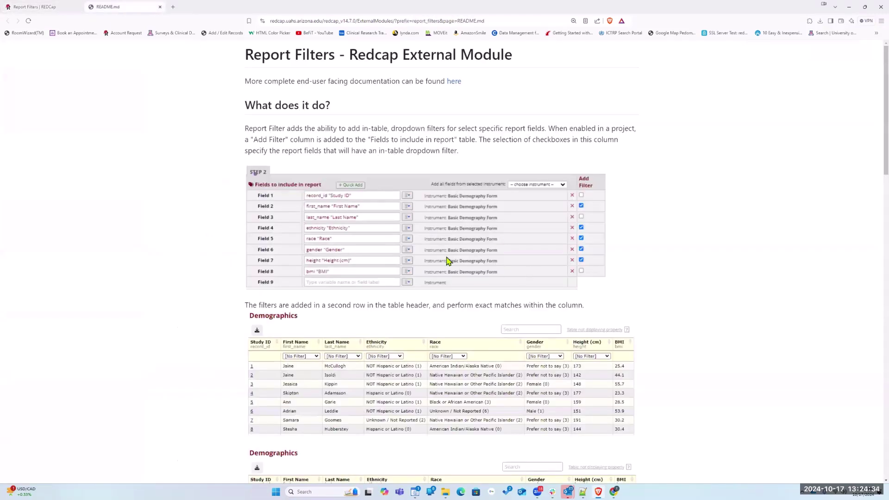
scroll(421, 244, down, 4)
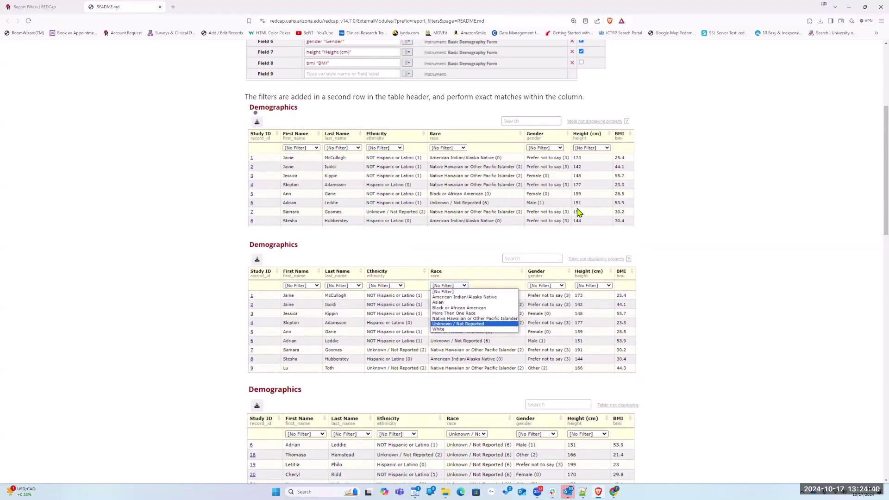
scroll(522, 208, down, 3)
scroll(476, 281, down, 5)
scroll(441, 283, down, 9)
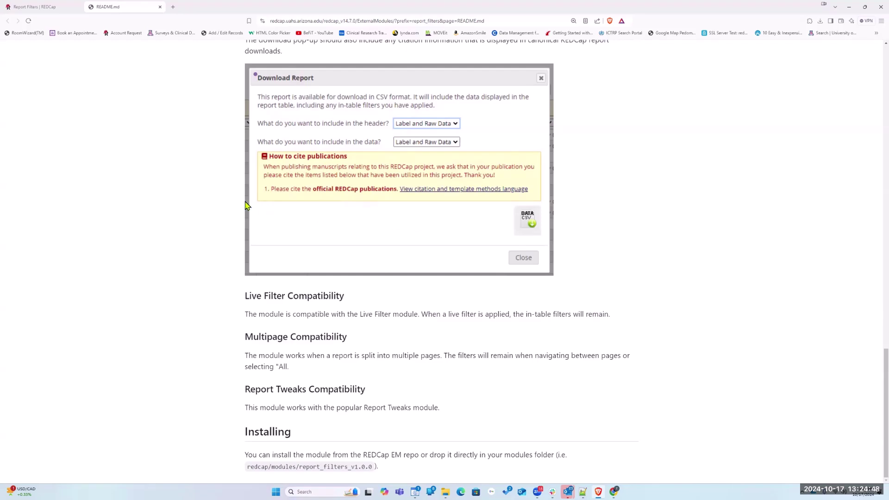
scroll(247, 205, up, 15)
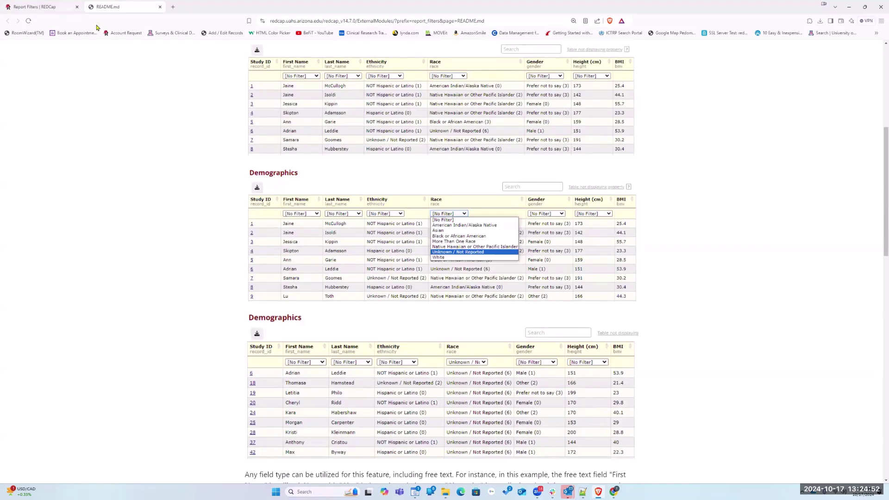
Return to the REDCap project, open the existing "test" report for editing, and review its field, filter and sorting sections.
click(47, 7)
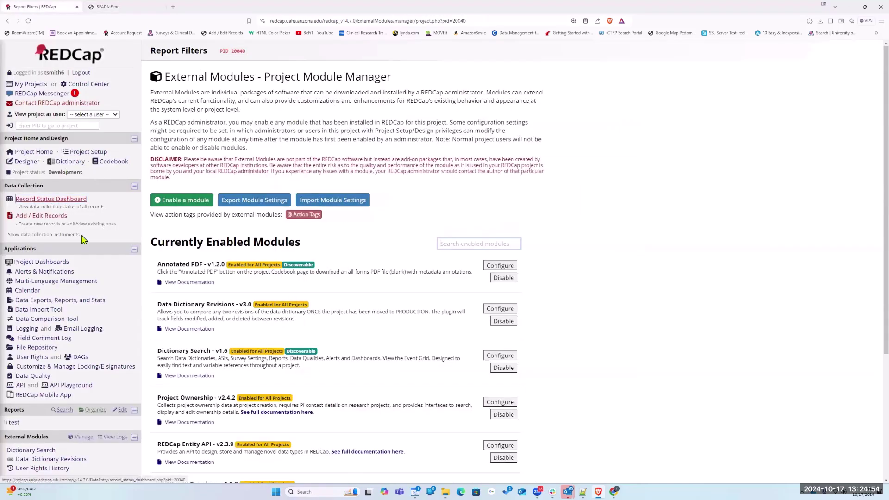
click(37, 300)
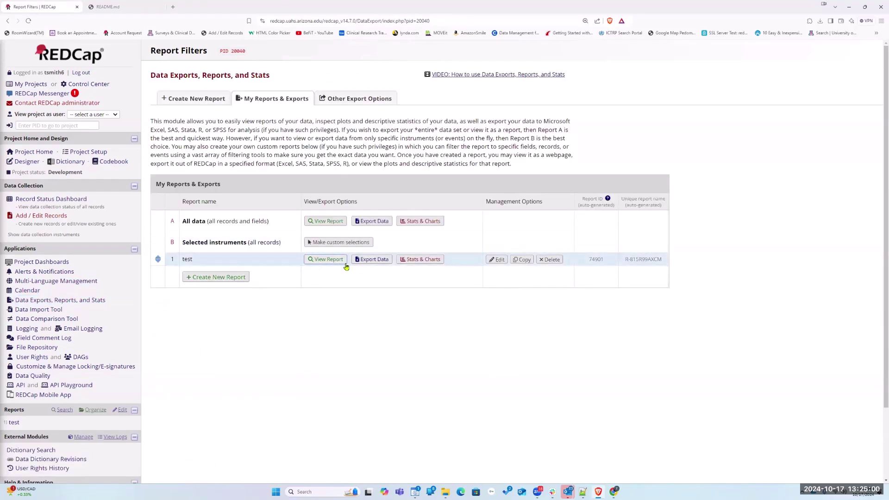
click(499, 261)
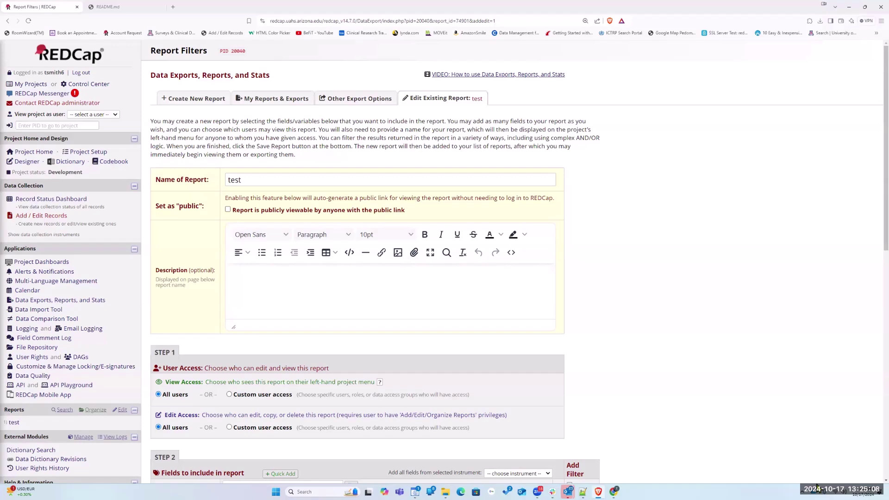
scroll(323, 311, down, 5)
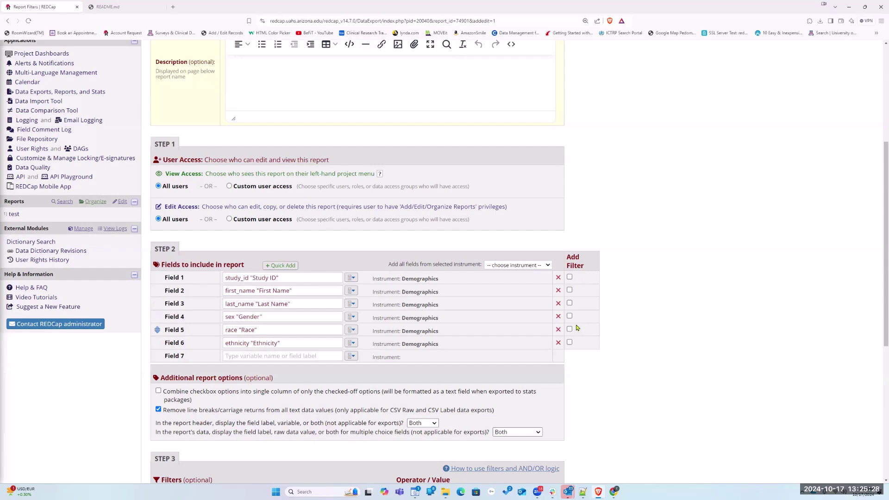
scroll(373, 314, down, 5)
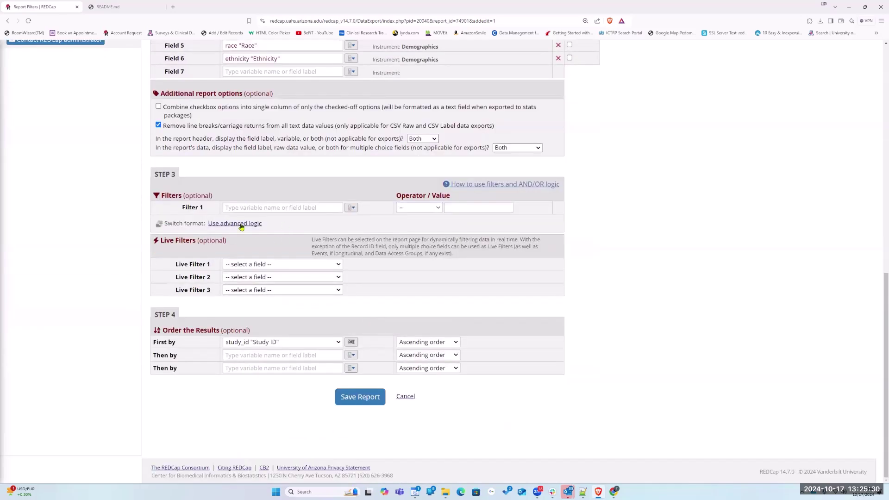
scroll(266, 173, up, 3)
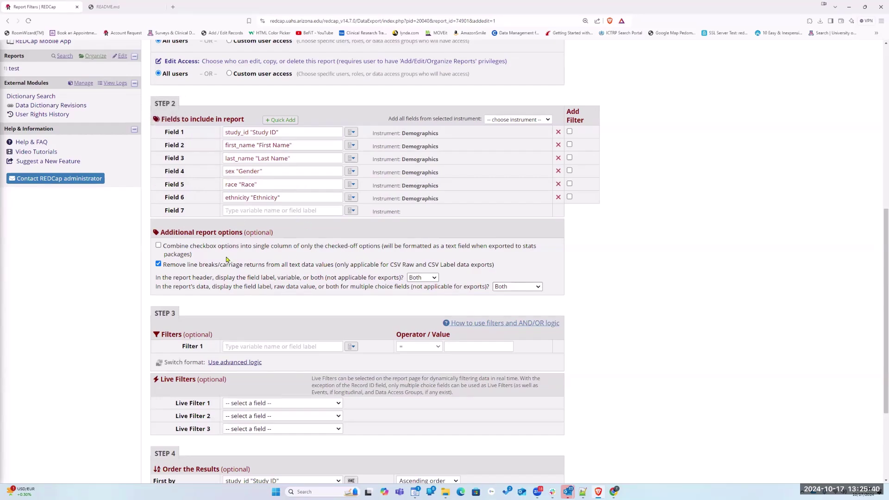
scroll(279, 324, down, 3)
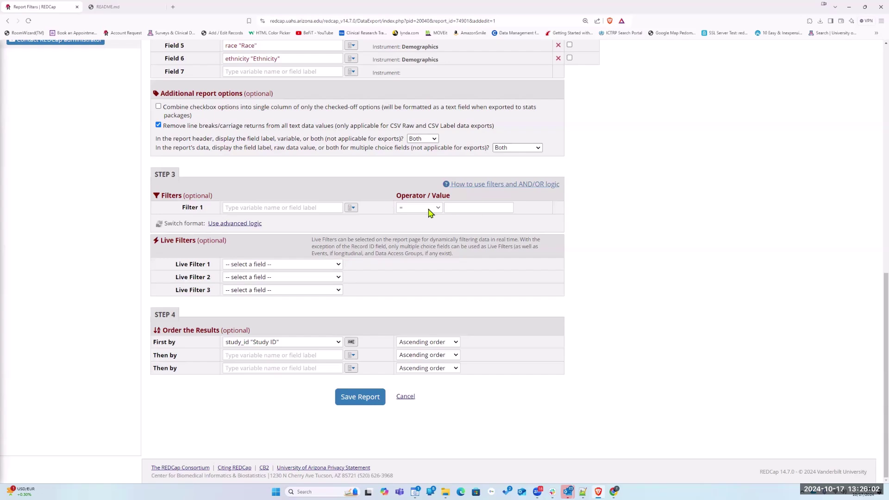
scroll(608, 243, up, 5)
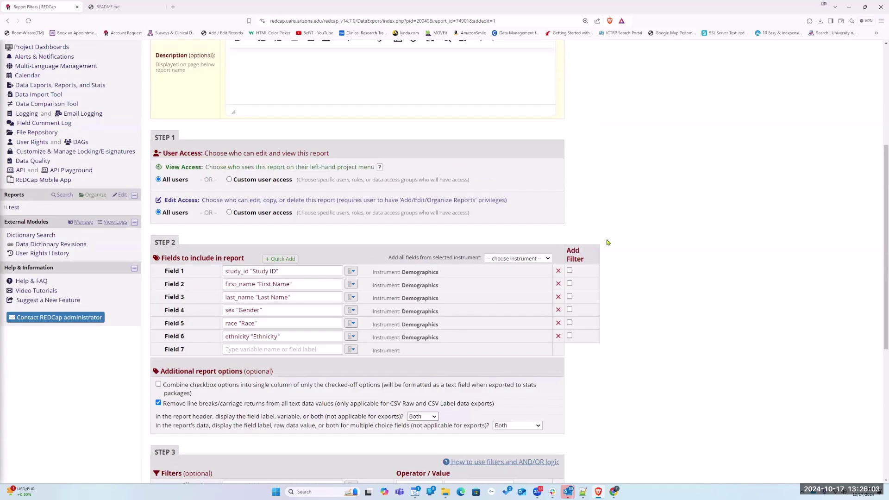
Add an in-table filter for the sex "Gender" field, save the report and open it for viewing.
click(570, 310)
scroll(312, 330, down, 5)
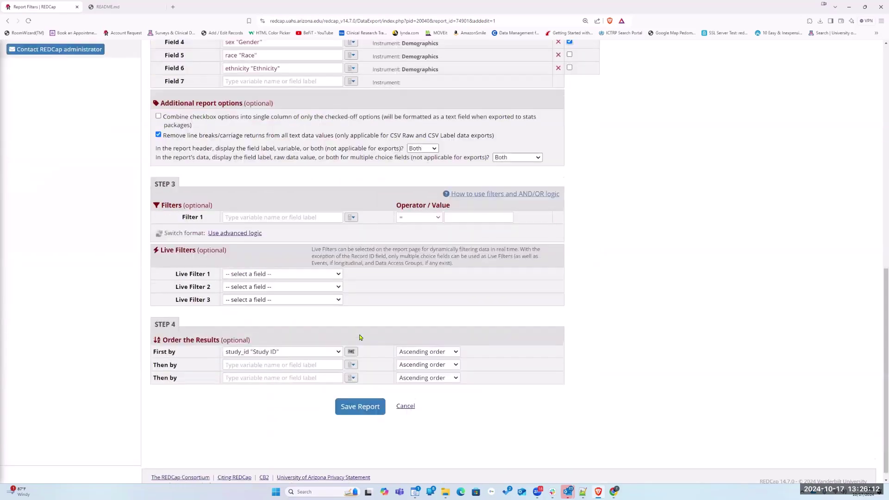
click(357, 401)
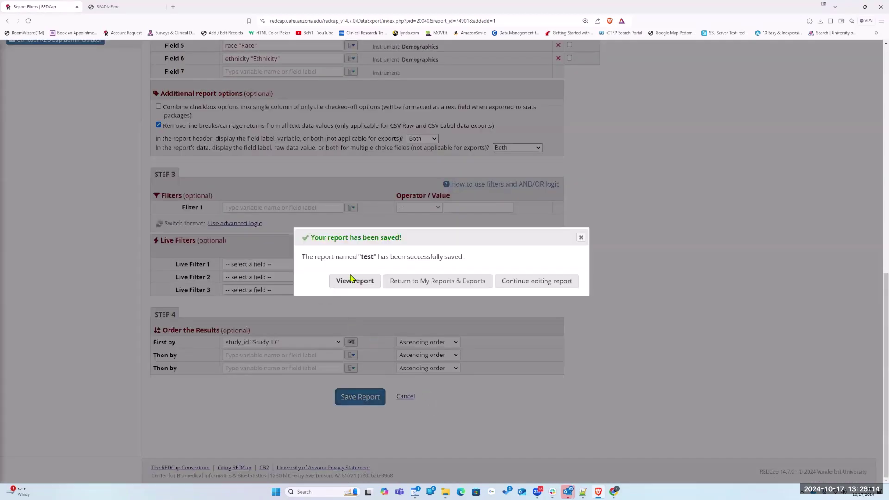
click(353, 282)
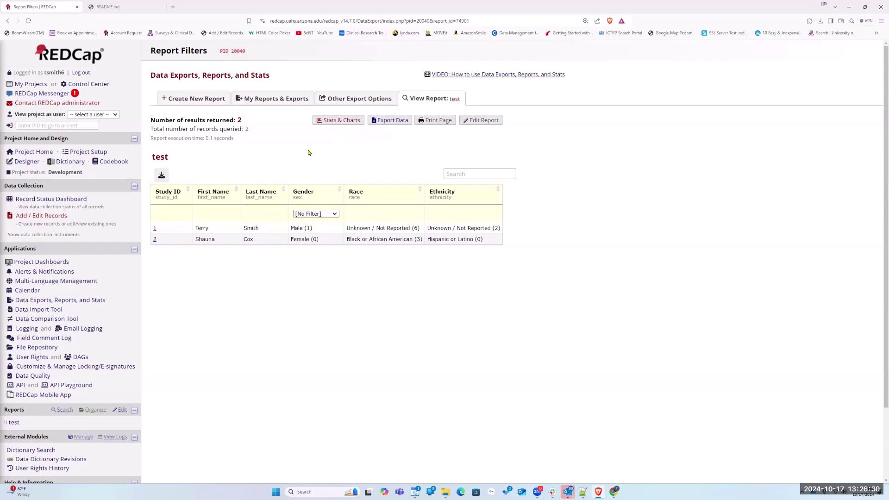
Filter the report by Gender in the table, first for Male and finally for Female.
click(335, 216)
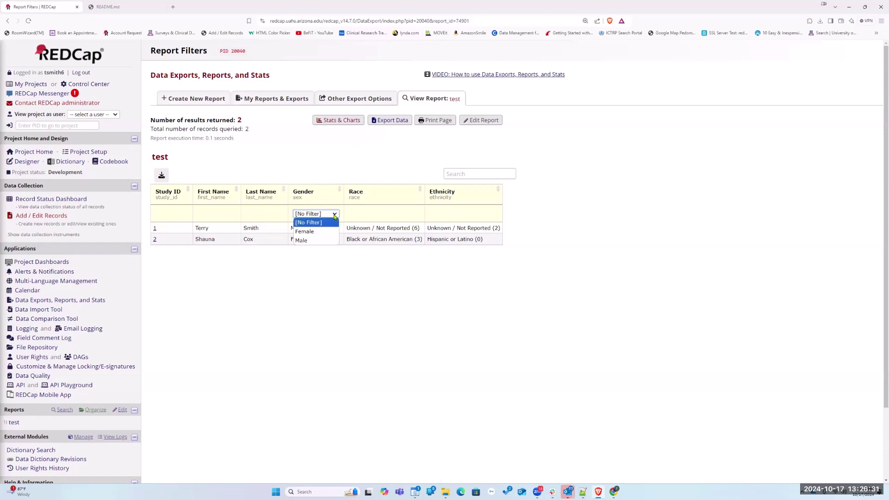
click(310, 240)
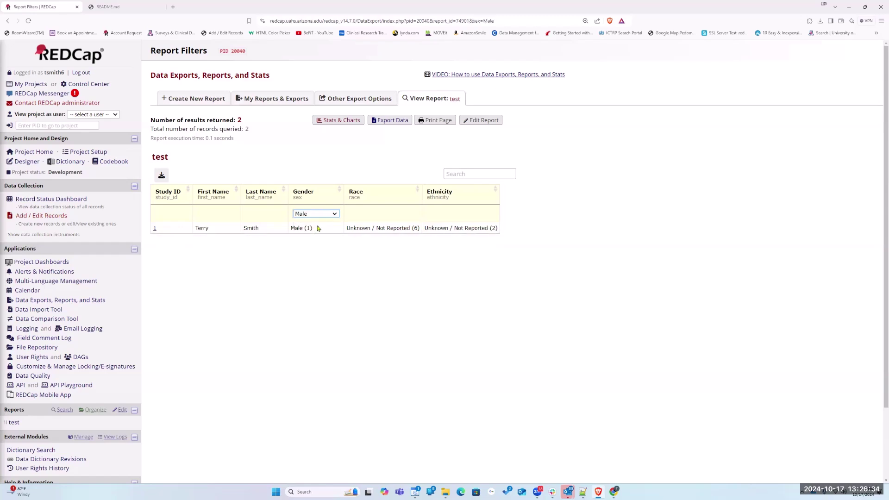
click(328, 215)
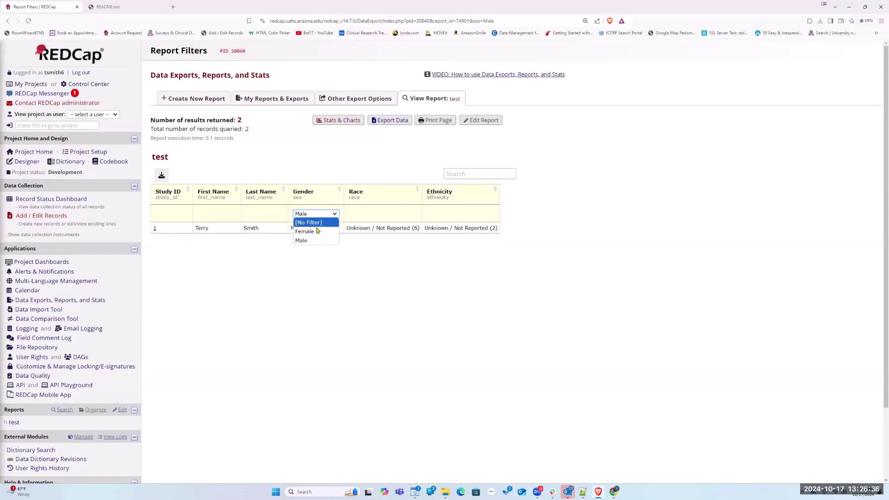
click(315, 231)
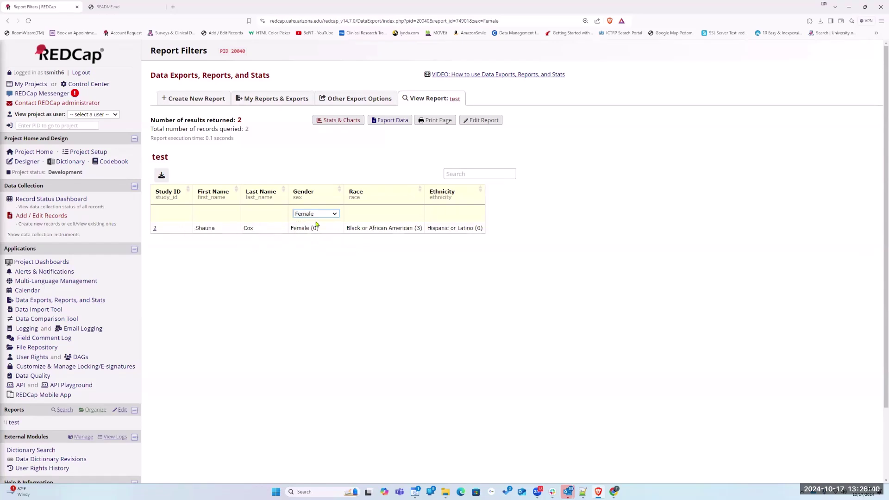
Edit the report to add in-table filters for Study ID, First Name, Last Name, Race and Ethnicity, save it and view it.
click(484, 121)
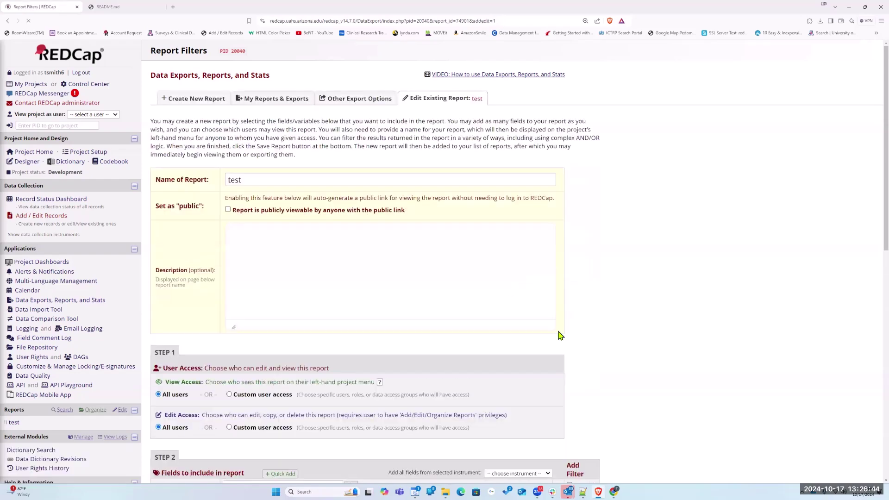
scroll(588, 318, down, 8)
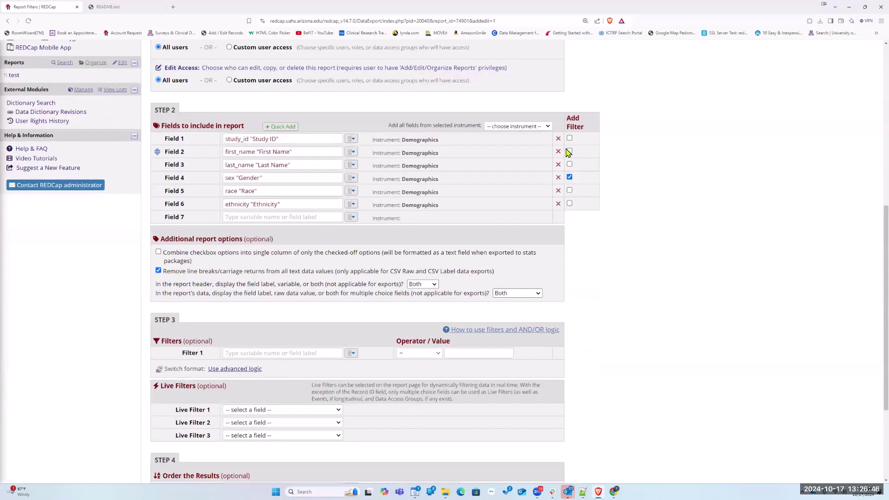
click(569, 139)
click(570, 151)
click(569, 165)
click(569, 190)
click(569, 204)
click(368, 401)
click(358, 287)
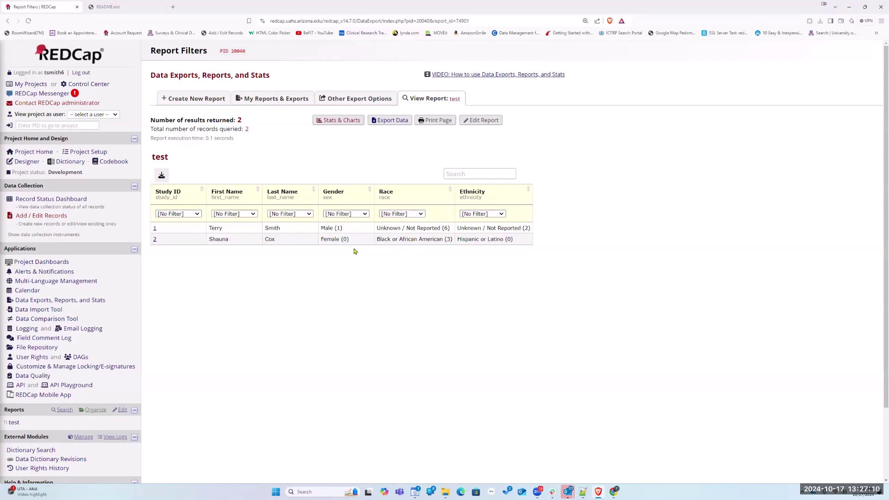
Inspect the filter choices offered for the Study ID and Ethnicity columns without applying any filter.
click(200, 214)
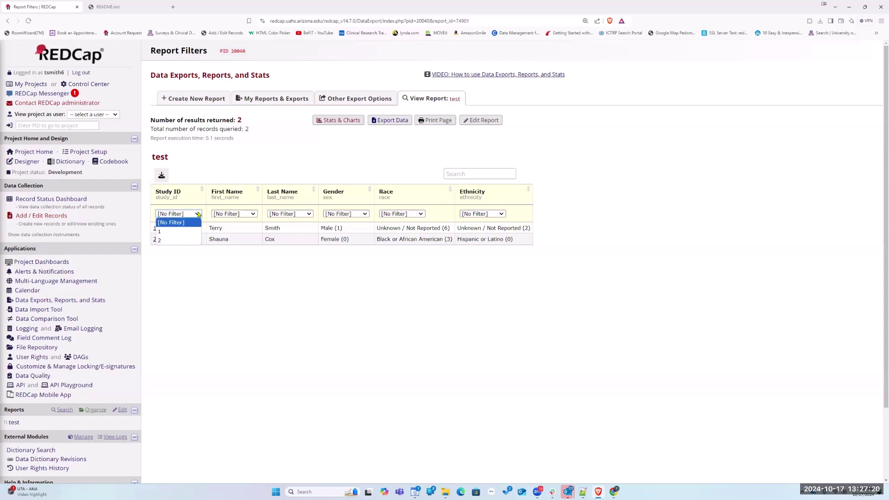
click(198, 215)
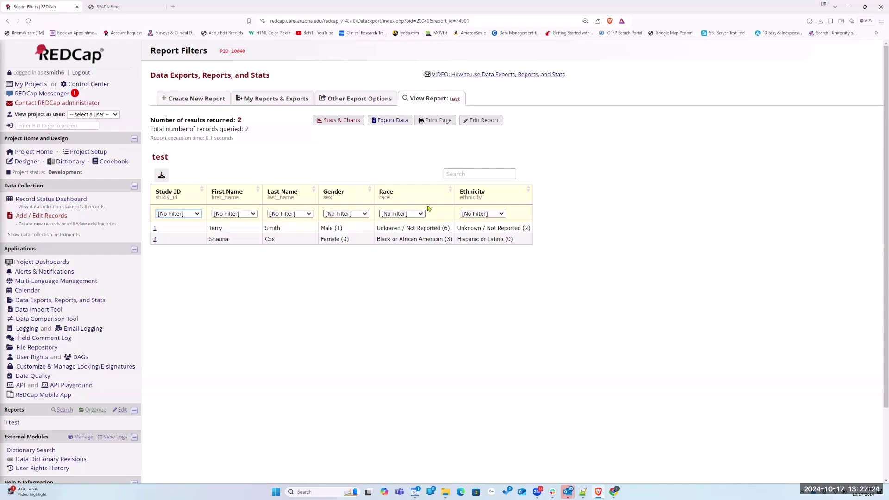
click(502, 215)
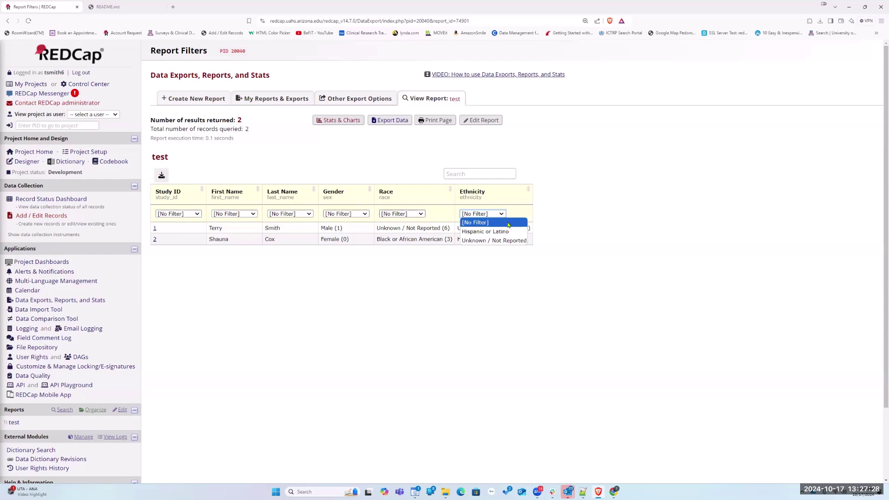
click(615, 197)
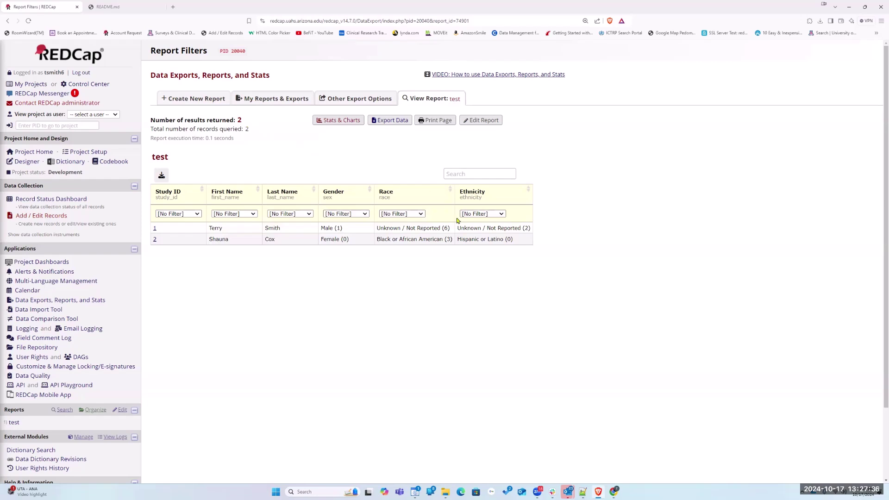
Filter the report by Ethnicity for Hispanic or Latino, and reset the Ethnicity filter to [No Filter].
click(502, 216)
click(483, 235)
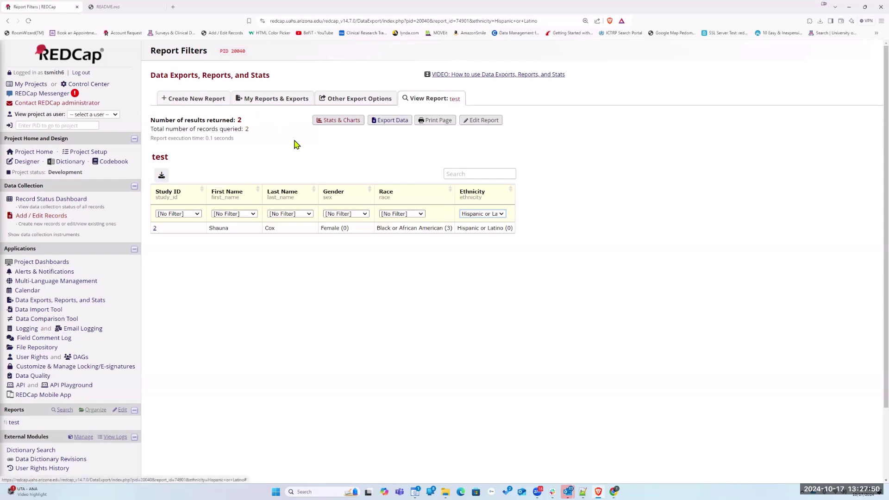
click(501, 214)
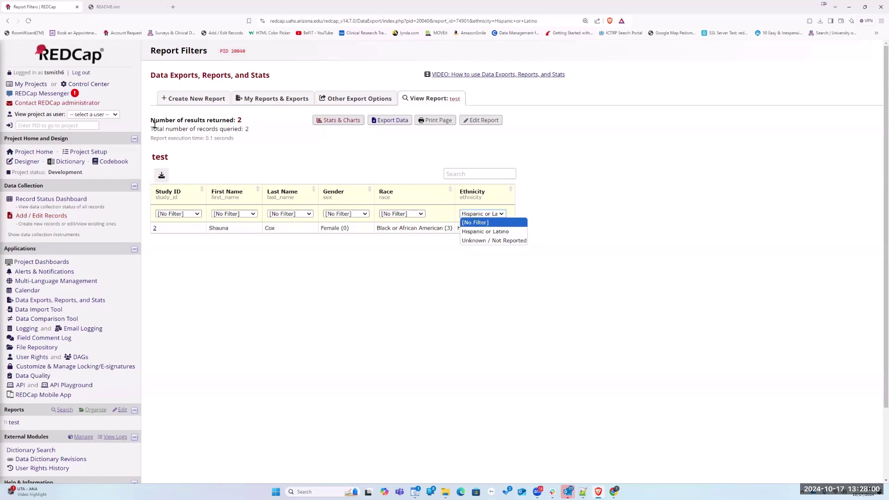
key(Down)
key(Down)
key(Up)
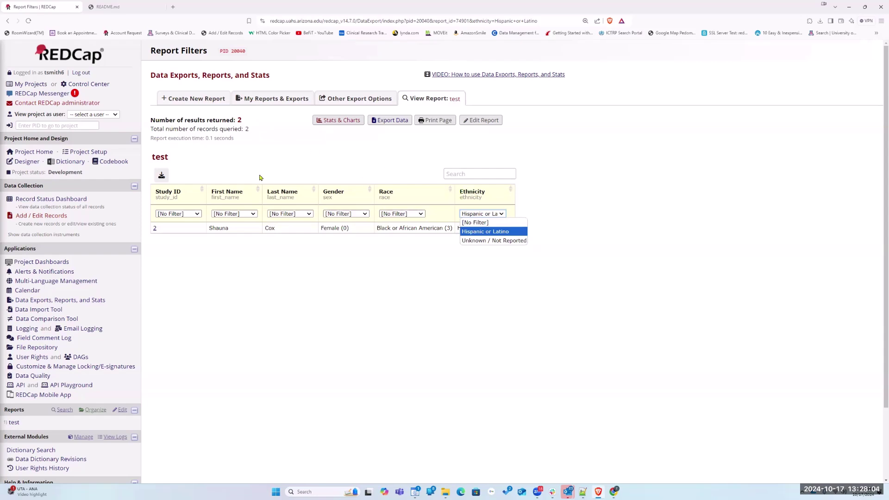
key(Up)
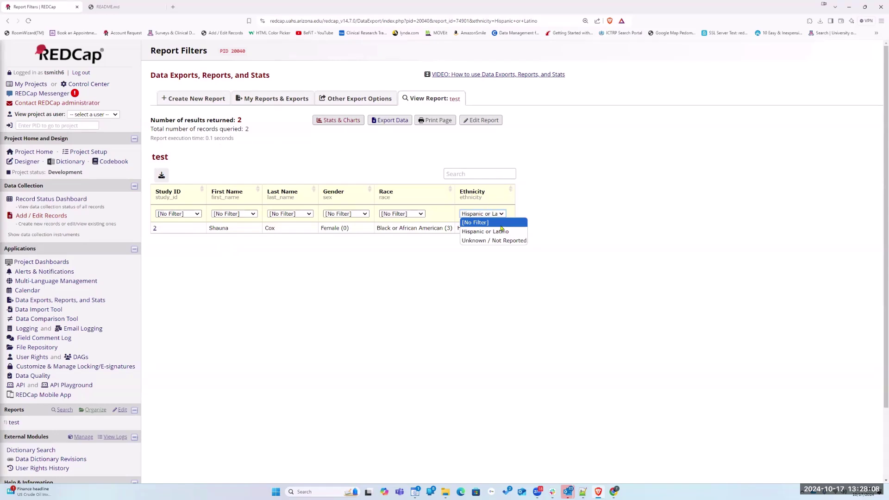
key(Down)
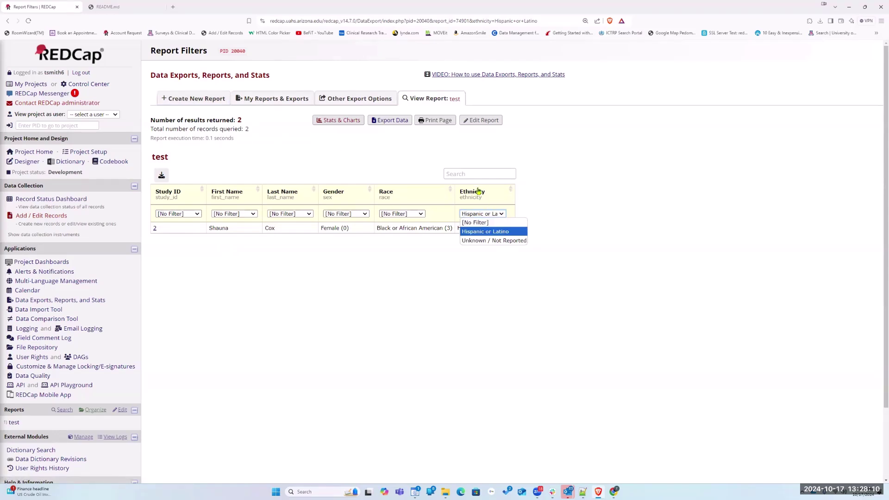
click(483, 225)
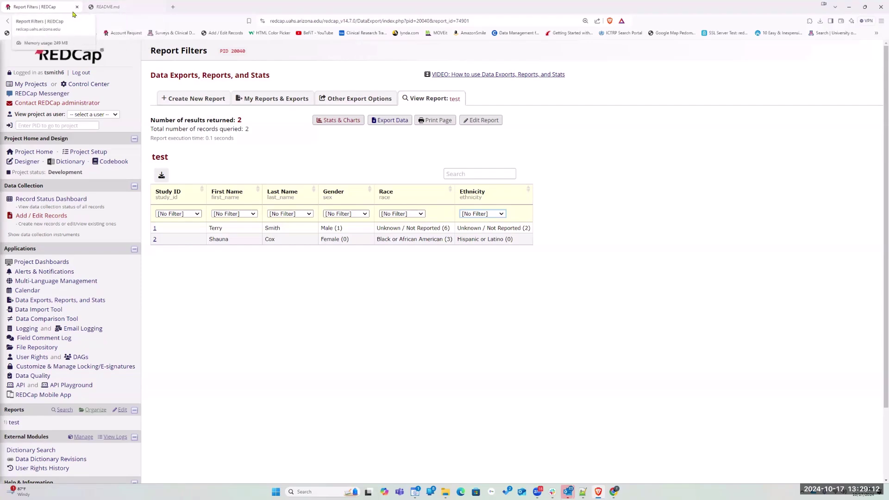
Go to the project's External Modules manager and open the documentation of the enabled Report Filters module.
scroll(102, 350, down, 2)
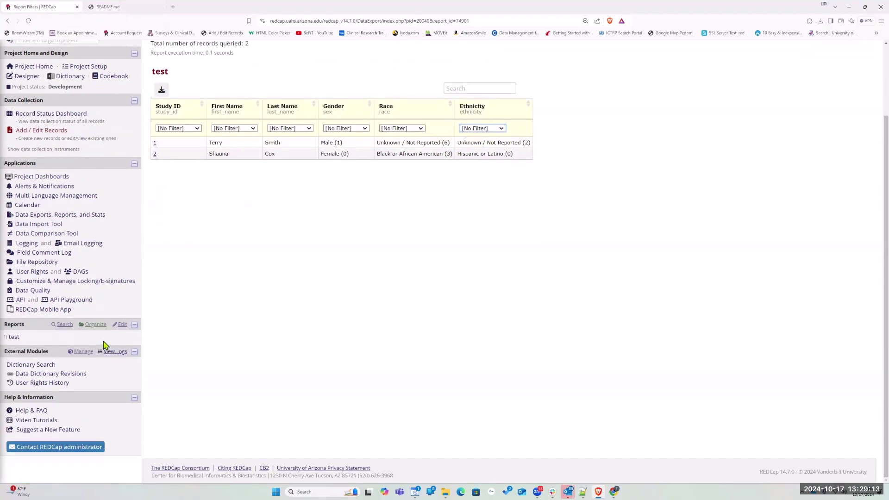
click(83, 354)
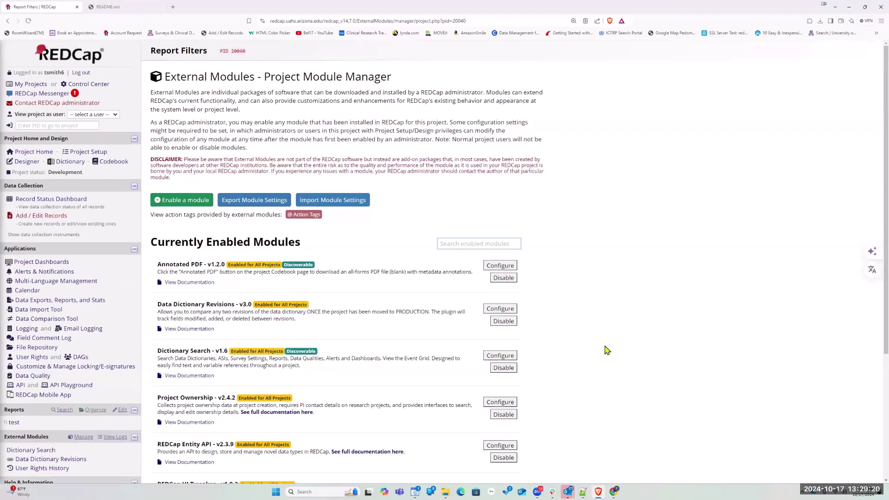
scroll(562, 364, down, 5)
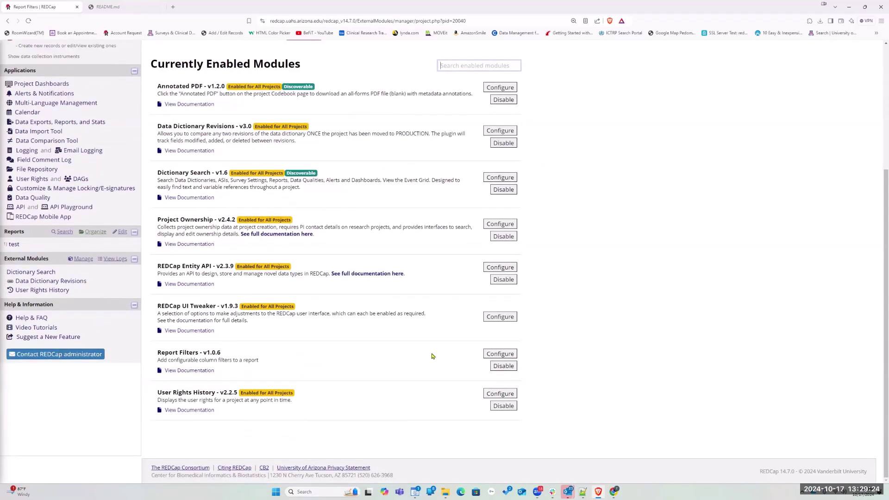
click(503, 354)
click(200, 370)
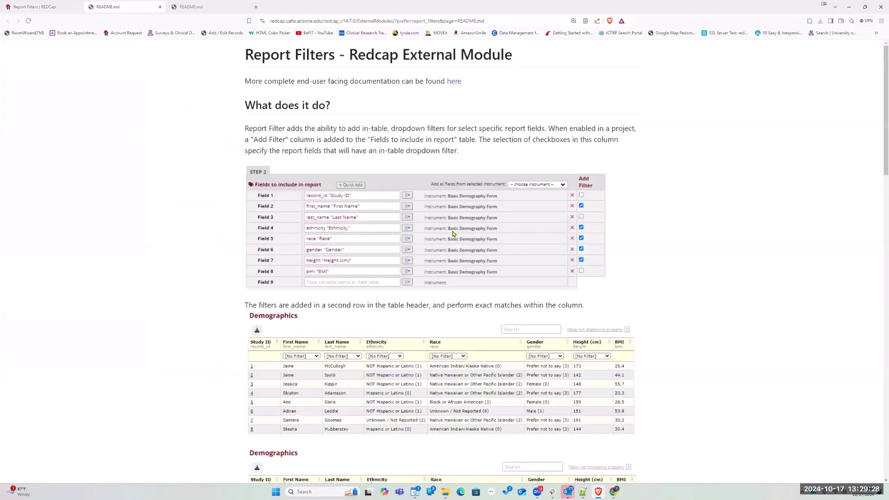
Examine the Report Filters documentation on in-table filters, sendable URLs and downloadable CSV, and close the duplicate README.md page.
scroll(481, 259, down, 15)
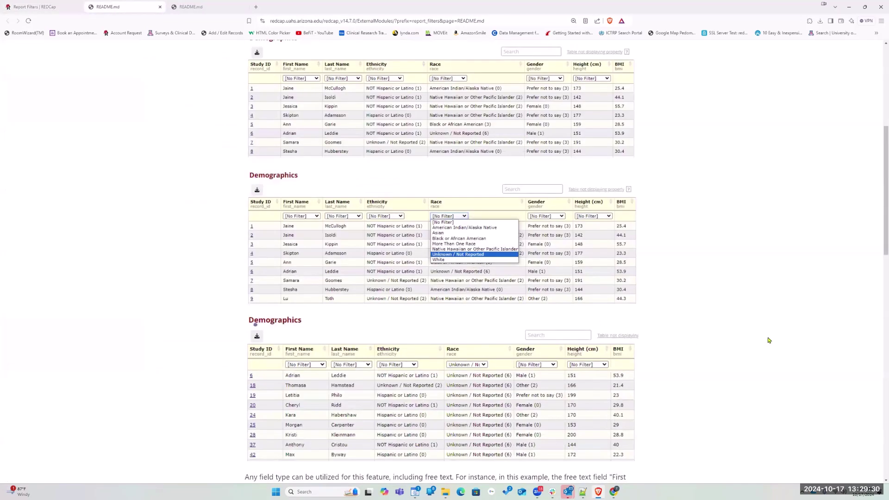
scroll(766, 340, down, 7)
scroll(763, 340, down, 3)
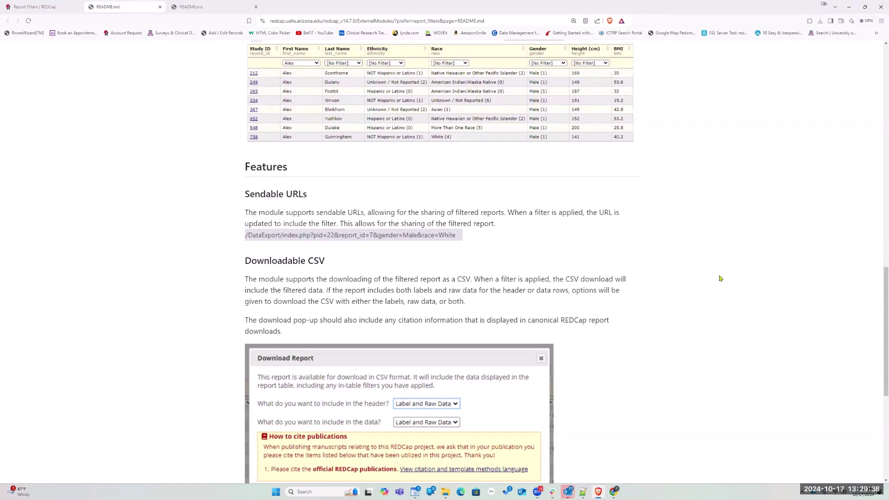
scroll(666, 268, up, 15)
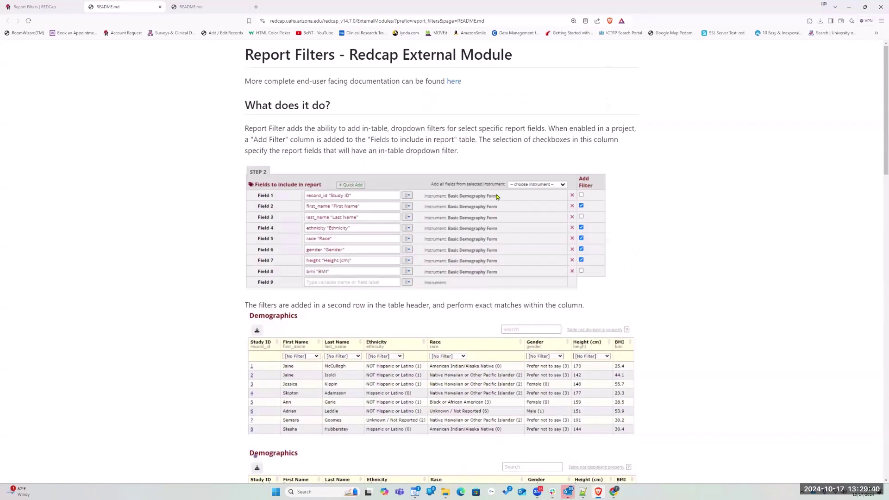
click(243, 8)
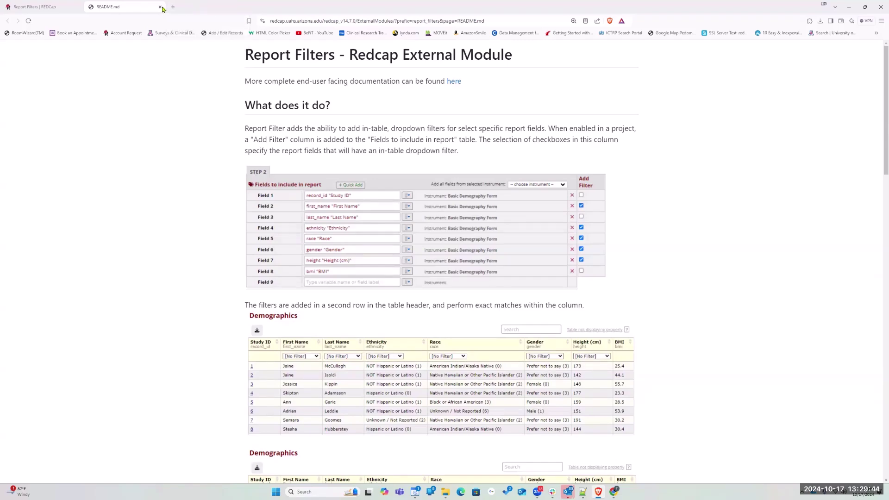